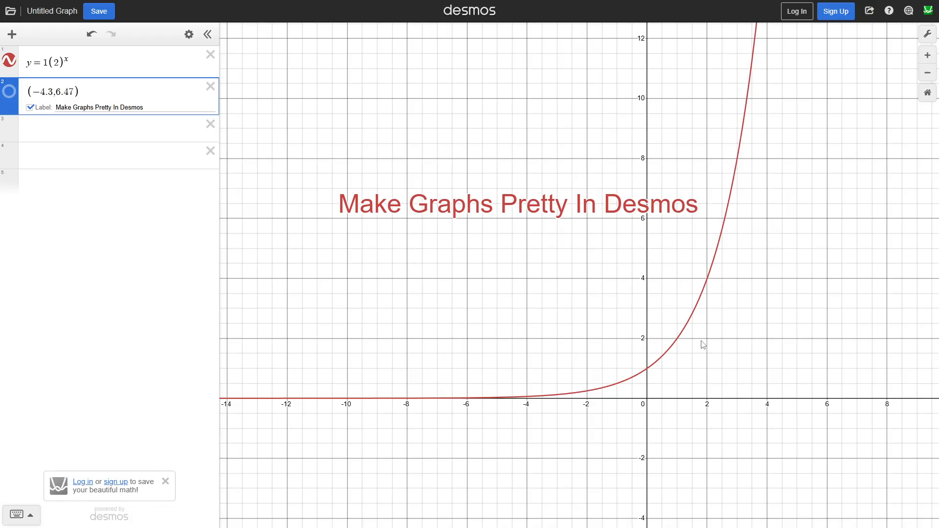
scroll(772, 337, "down", 5)
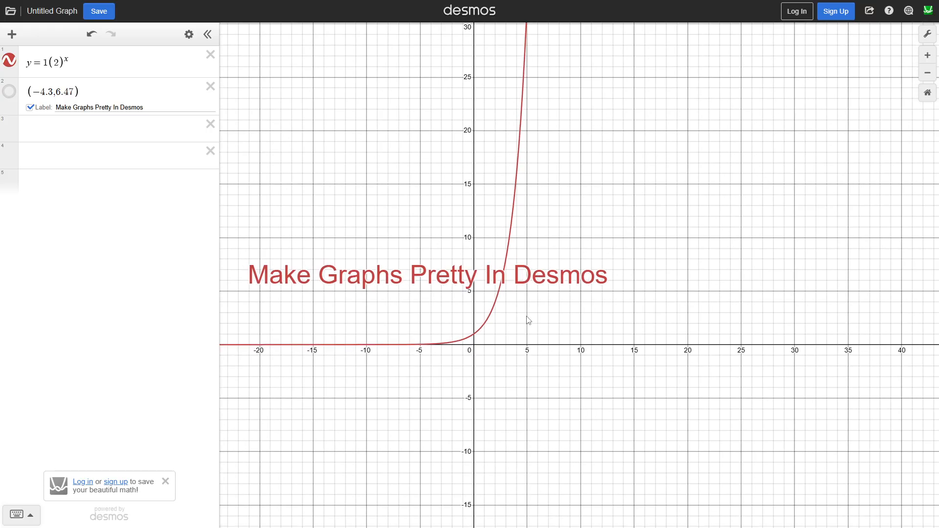
left_click_drag(620, 306, 550, 333)
scroll(552, 328, "down", 3)
scroll(598, 297, "down", 2)
left_click_drag(600, 298, 690, 288)
scroll(604, 380, "up", 8)
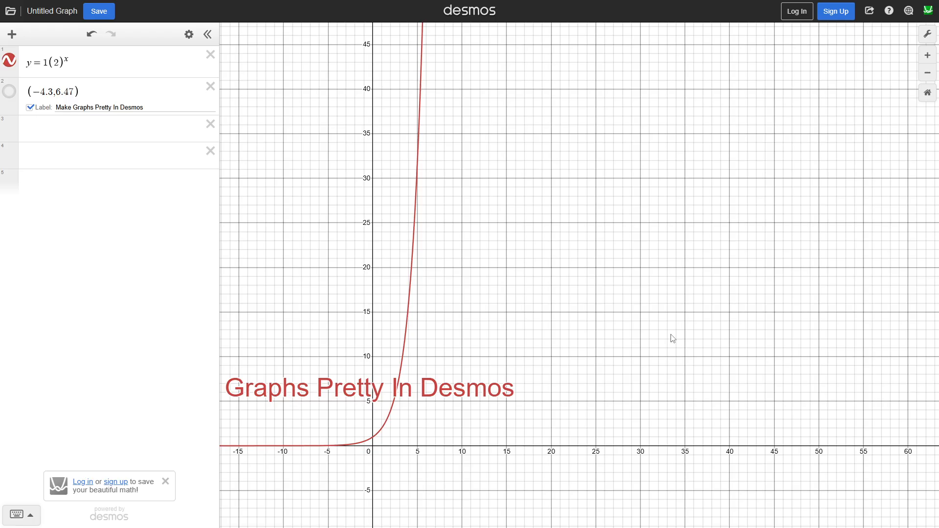
scroll(671, 334, "down", 1)
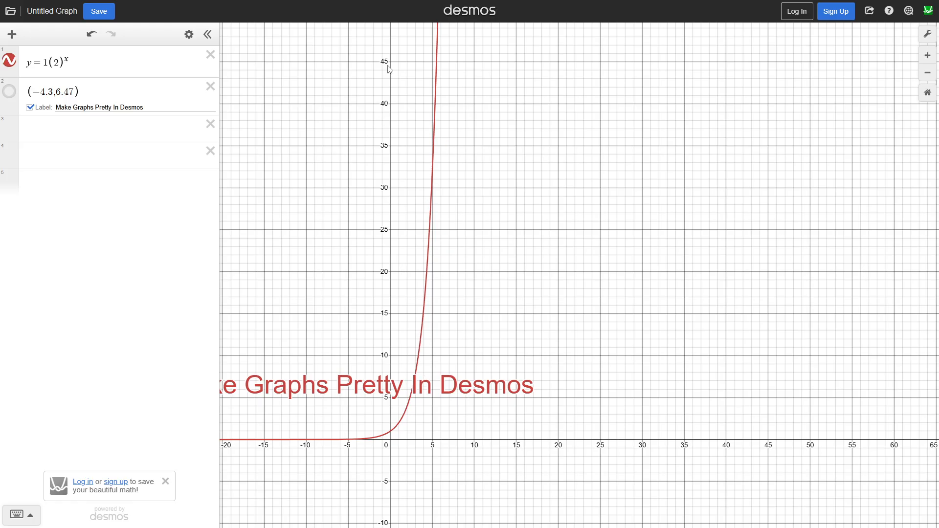
Set the x-axis range of the graph from 0 to 45
left_click(926, 40)
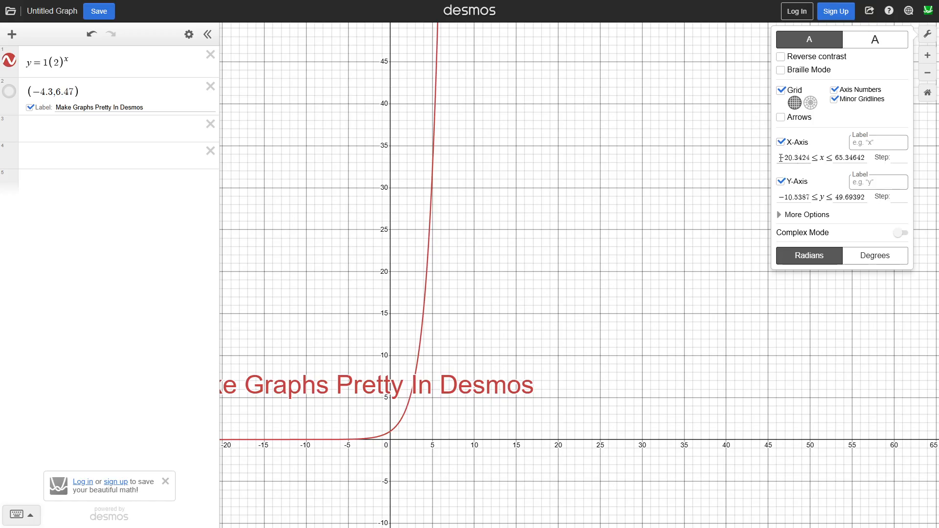
left_click_drag(780, 158, 814, 155)
type("0")
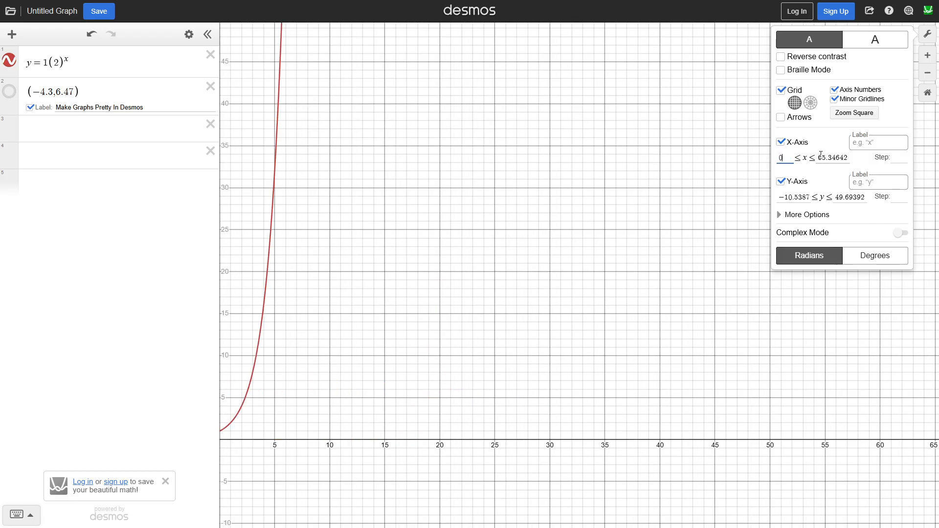
left_click_drag(818, 156, 850, 164)
type("45")
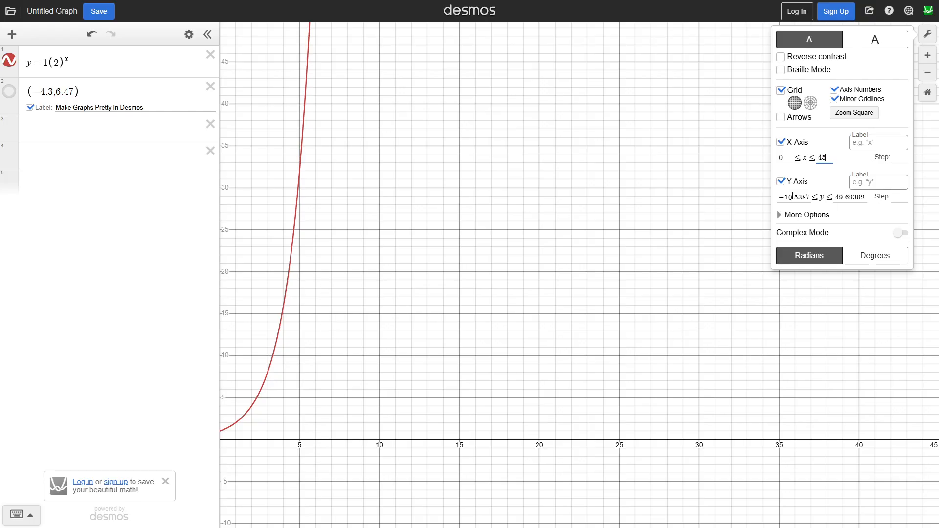
Set the y-axis range of the graph from 0 to 10000000
left_click_drag(787, 196, 813, 197)
key("BackSpace")
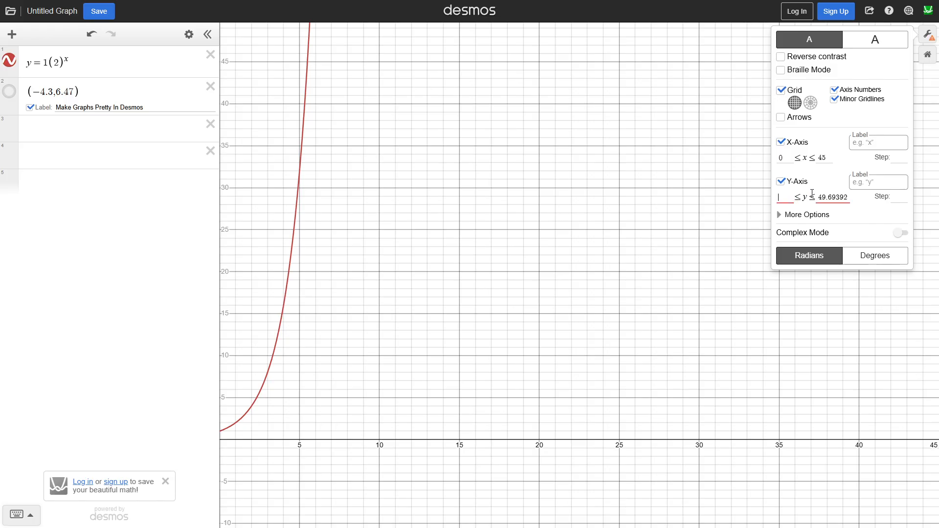
type("0")
key("Tab")
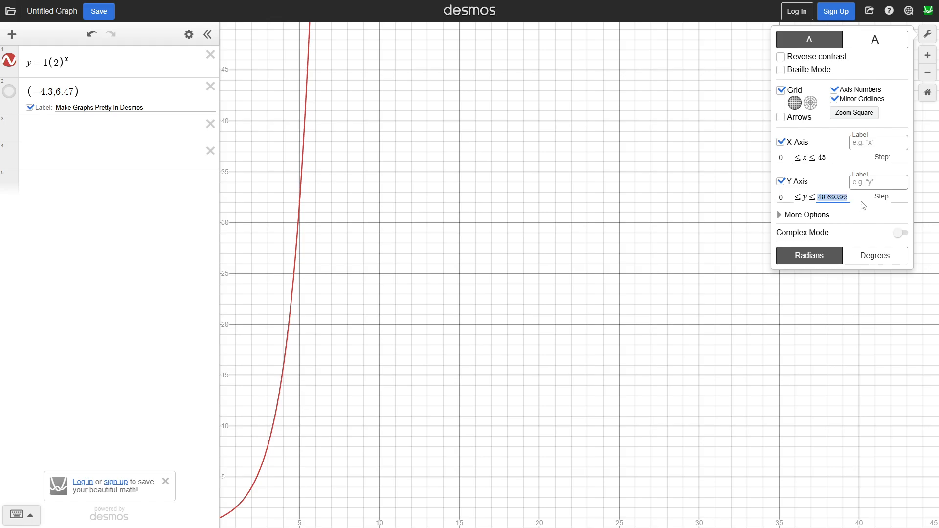
type("100")
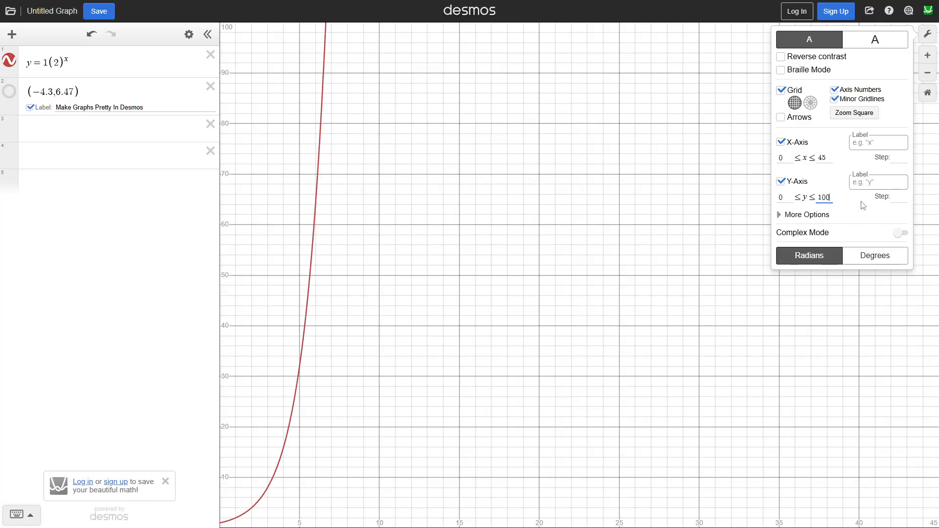
type("00000")
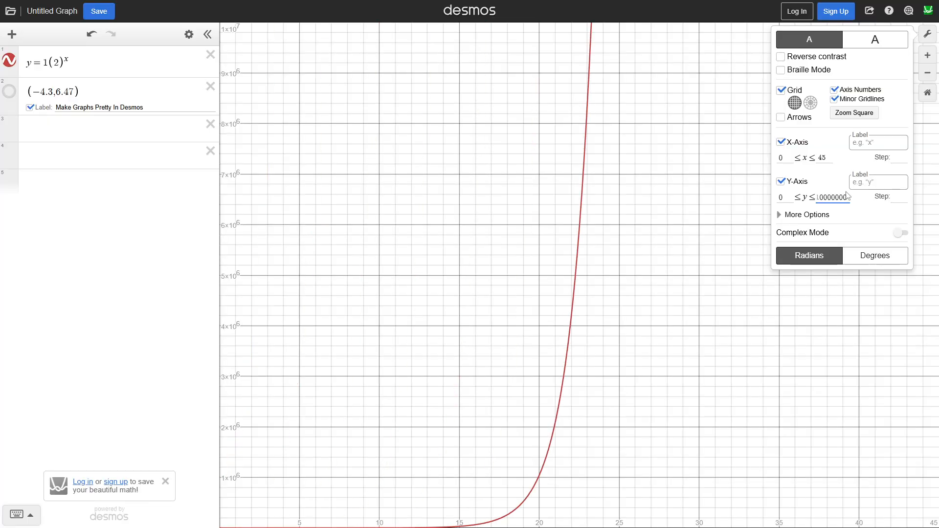
left_click_drag(684, 321, 679, 300)
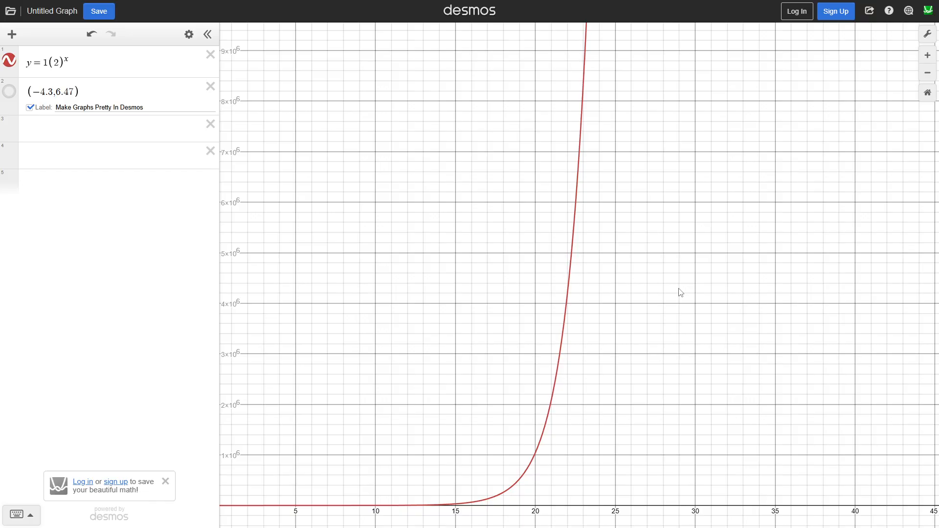
Set the y-axis upper limit of the graph to 50000000
left_click(929, 40)
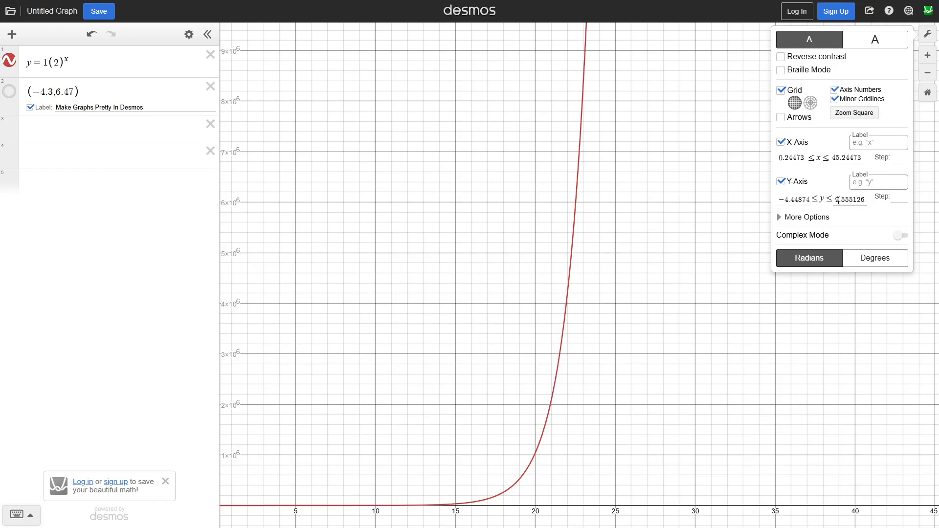
left_click(836, 200)
left_click_drag(837, 201, 909, 209)
type("5")
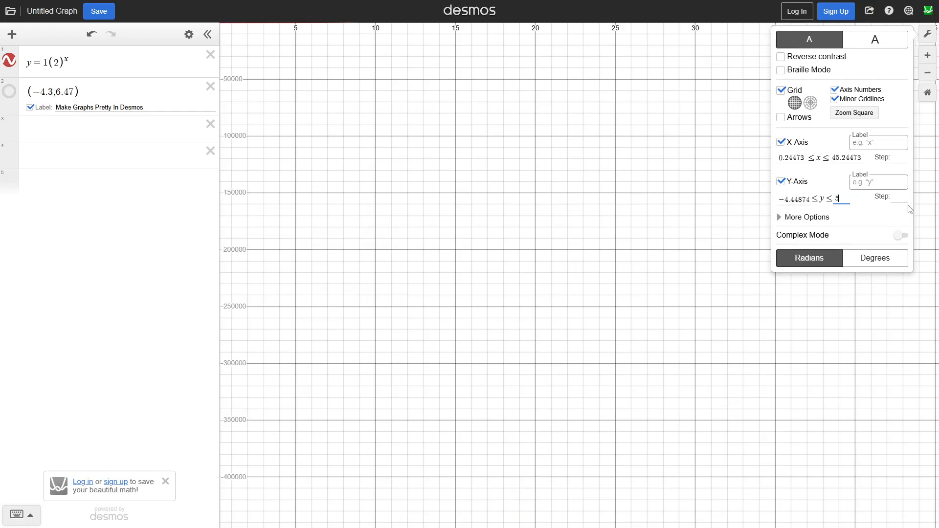
type("0000000")
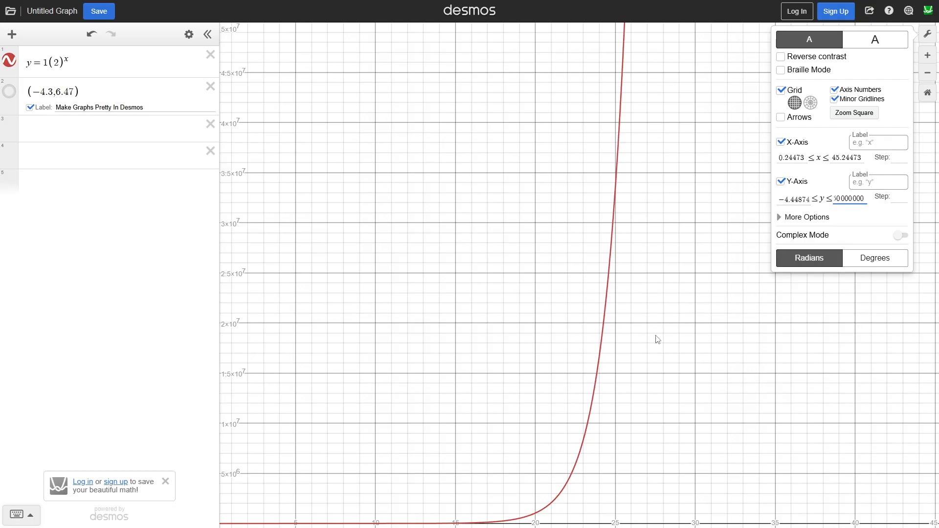
left_click_drag(660, 355, 675, 332)
scroll(715, 244, "down", 1)
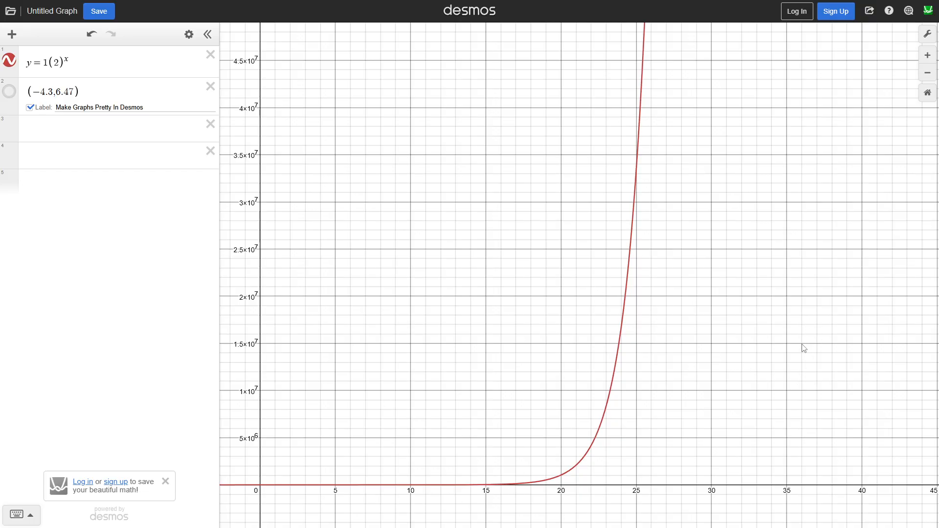
left_click_drag(803, 348, 788, 358)
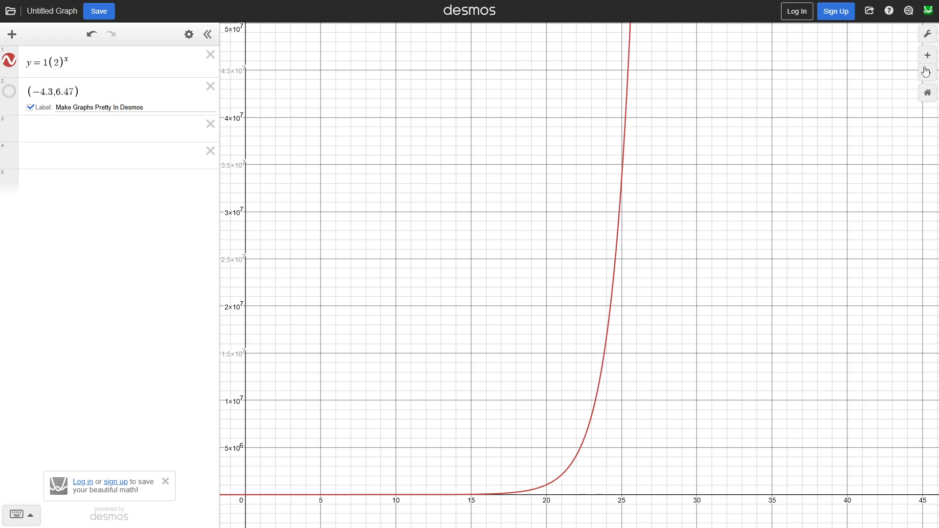
Label the x-axis "Days" and the y-axis "Dollars"
left_click(927, 34)
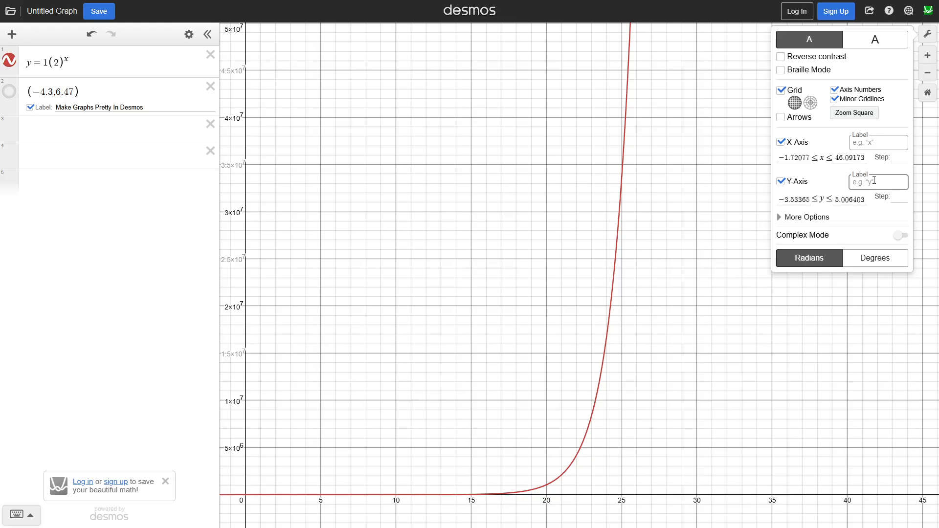
left_click(880, 148)
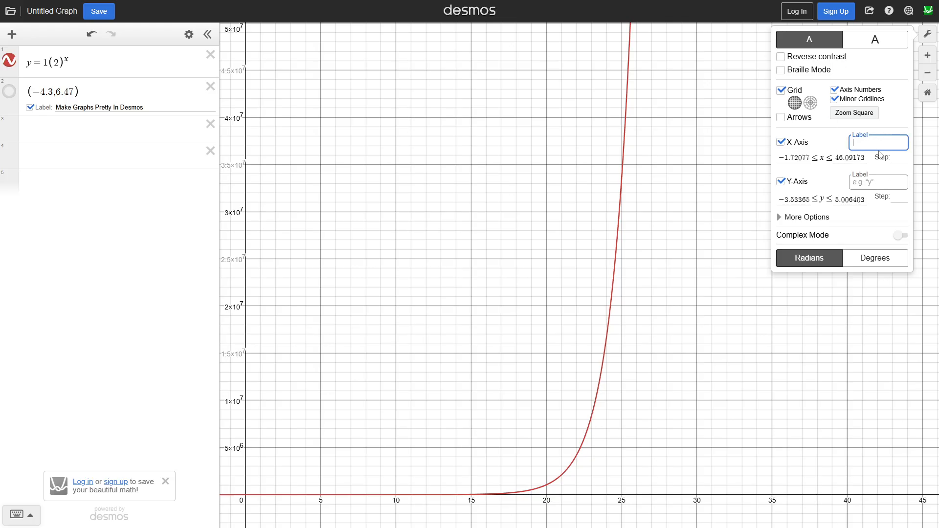
type("Days")
left_click(875, 182)
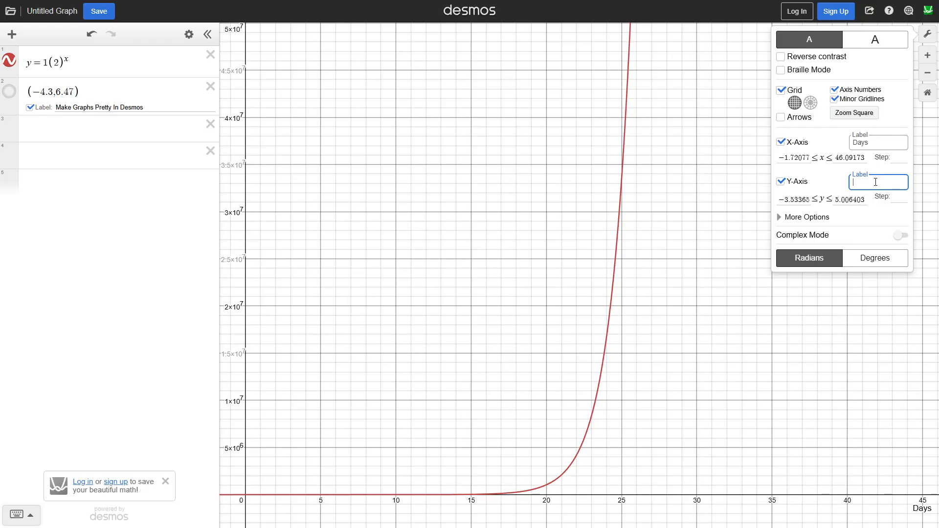
type("Dollars")
Try showing arrows on the graph axes, turn them off again, and close the graph settings
left_click(791, 117)
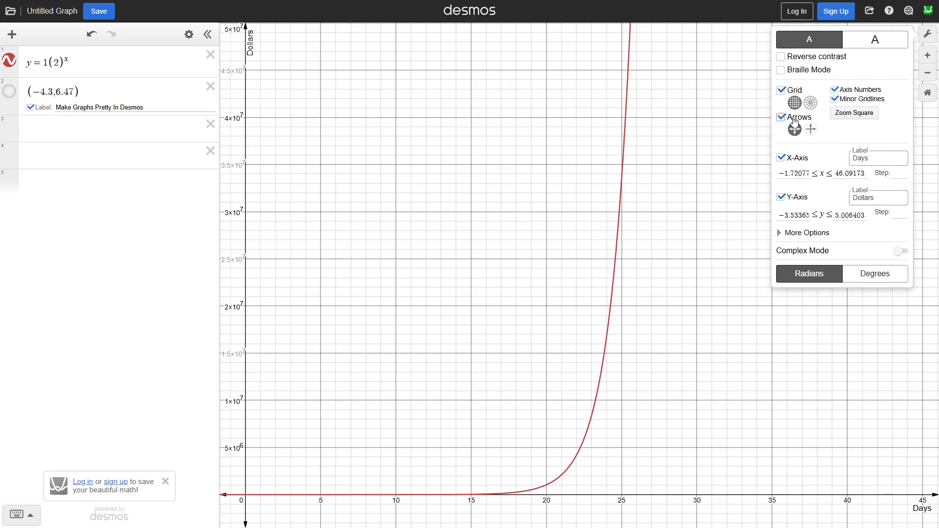
left_click(791, 117)
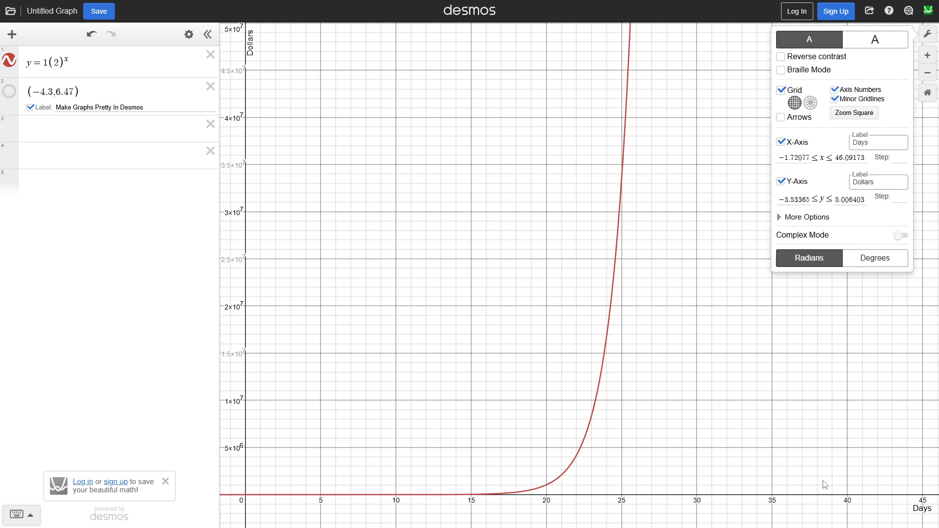
left_click(727, 379)
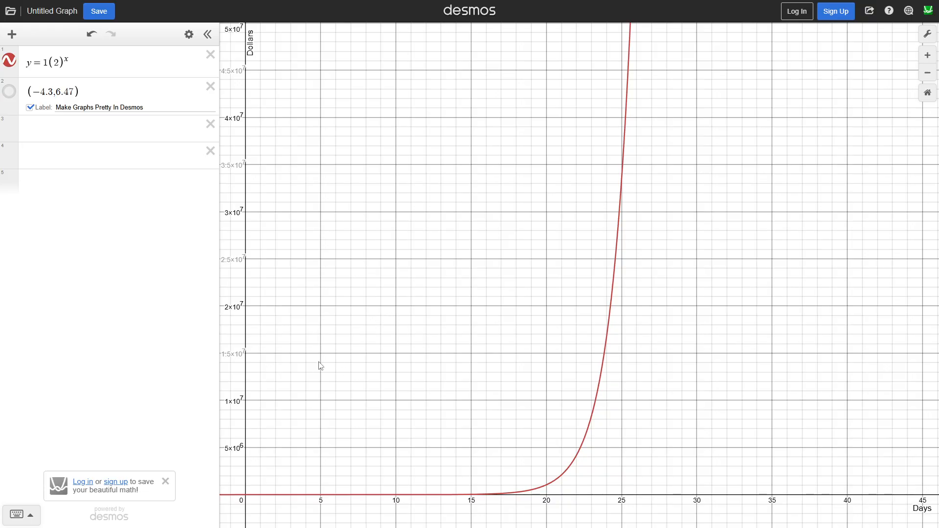
Move the "Make Graphs Pretty In Desmos" title label to about (9.58, 17030000), between the y-axis and the curve
left_click_drag(318, 361, 483, 330)
left_click_drag(425, 449, 627, 227)
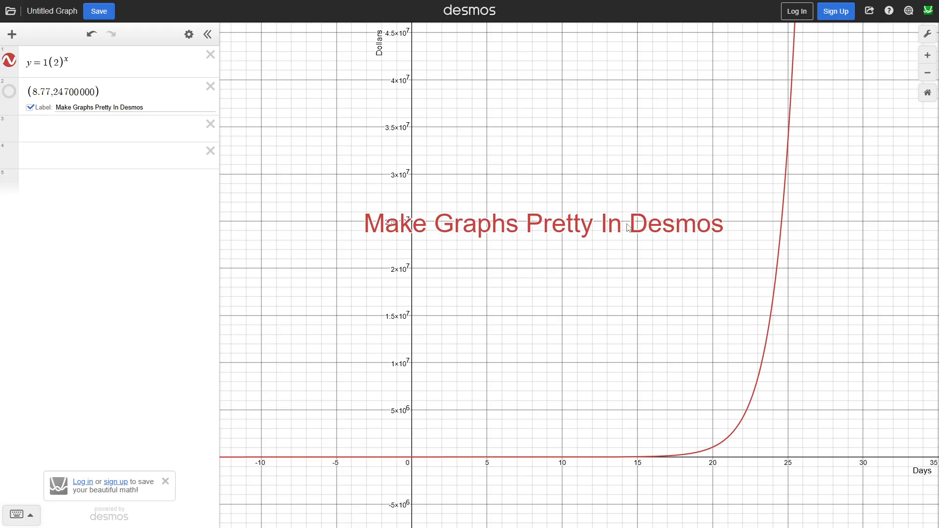
left_click_drag(519, 222, 537, 302)
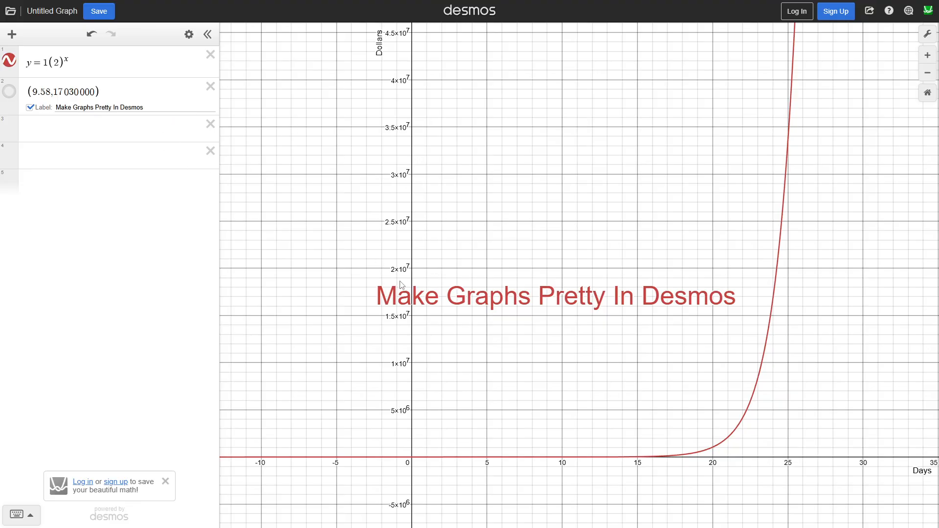
Add the point (0,0) as the third expression and label it with the person's name
left_click(83, 129)
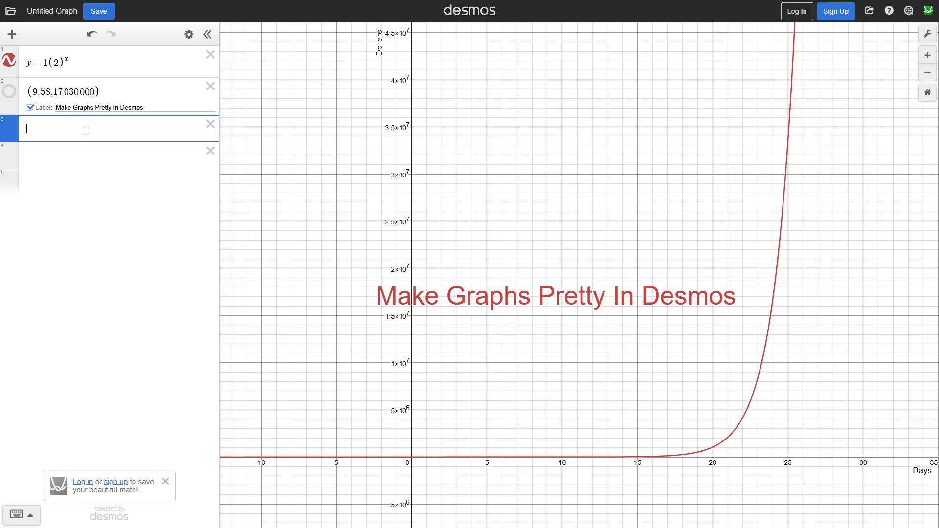
type("(")
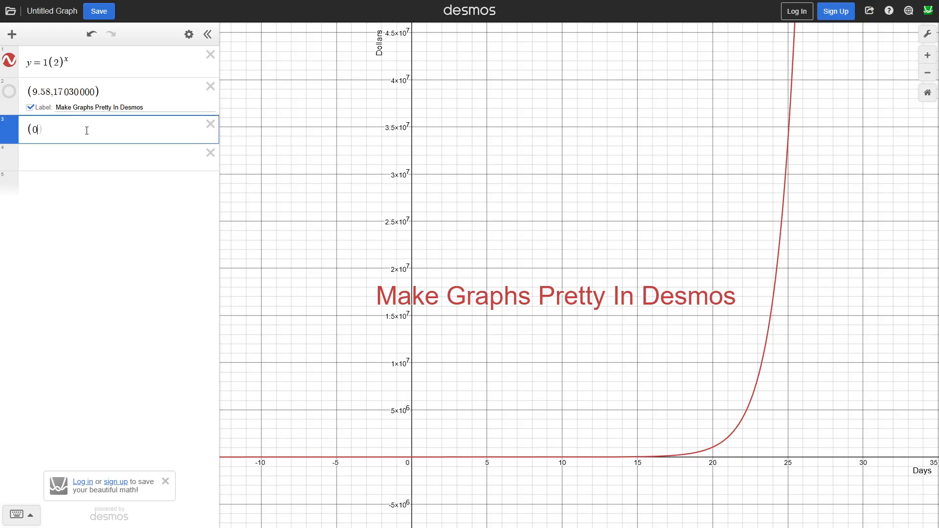
type("0,0")
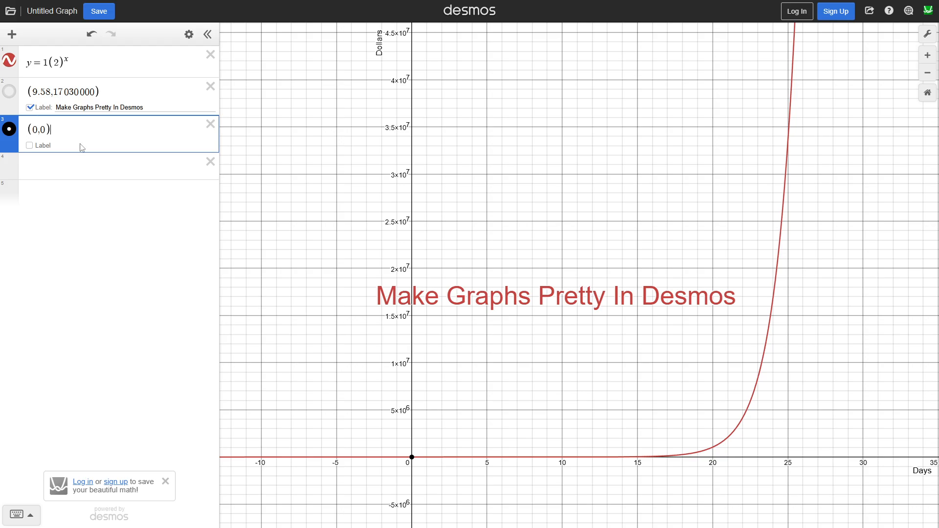
left_click(43, 149)
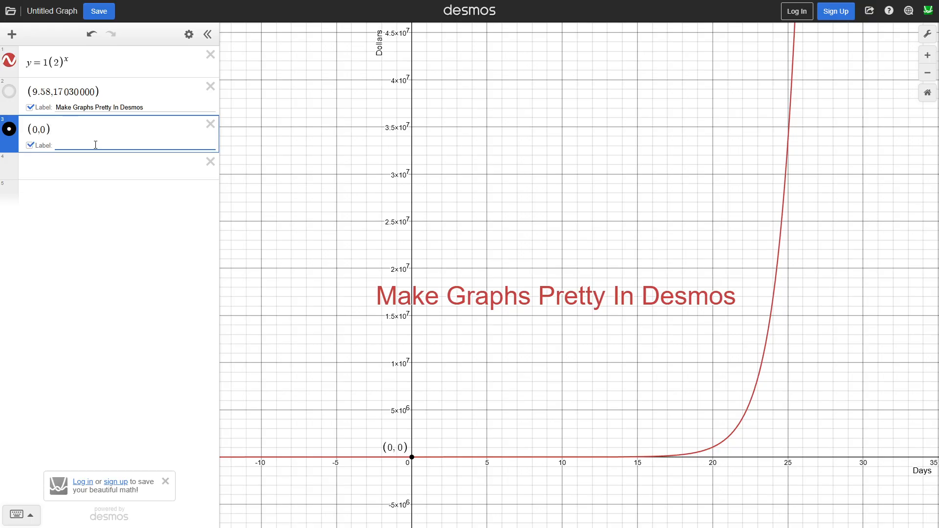
type("Mr. George")
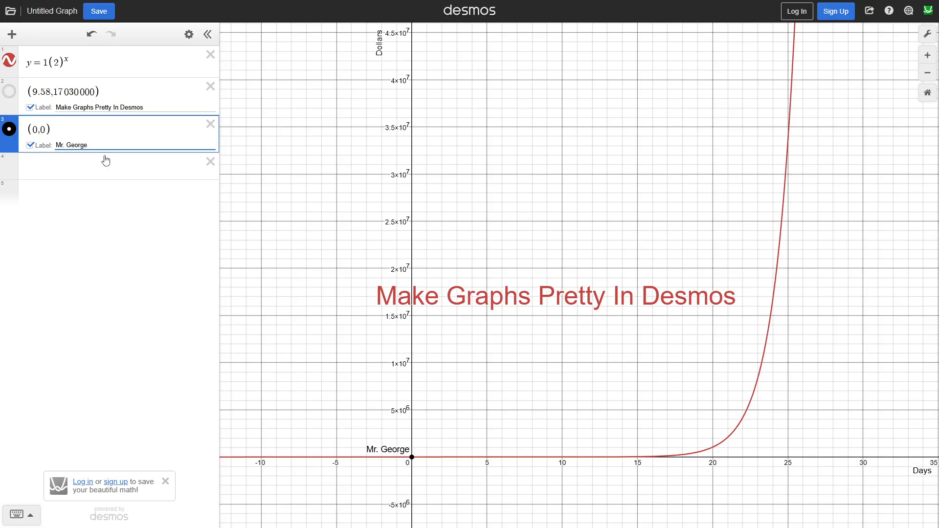
left_click(96, 198)
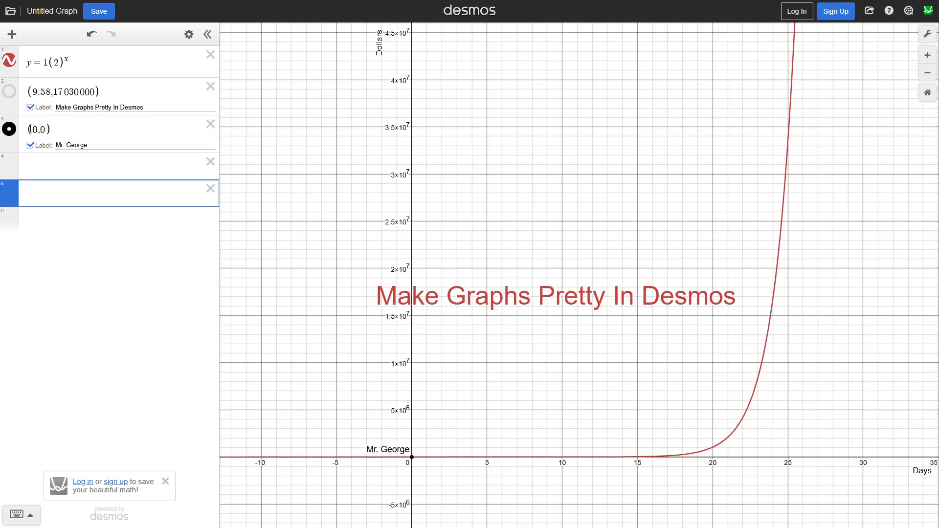
Color the point at (0,0) and its name label green
left_click(188, 34)
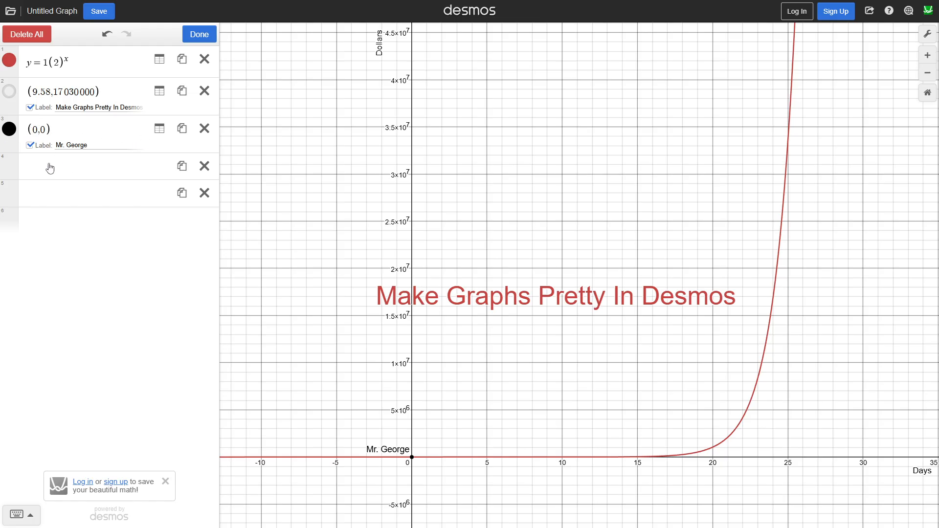
left_click(8, 132)
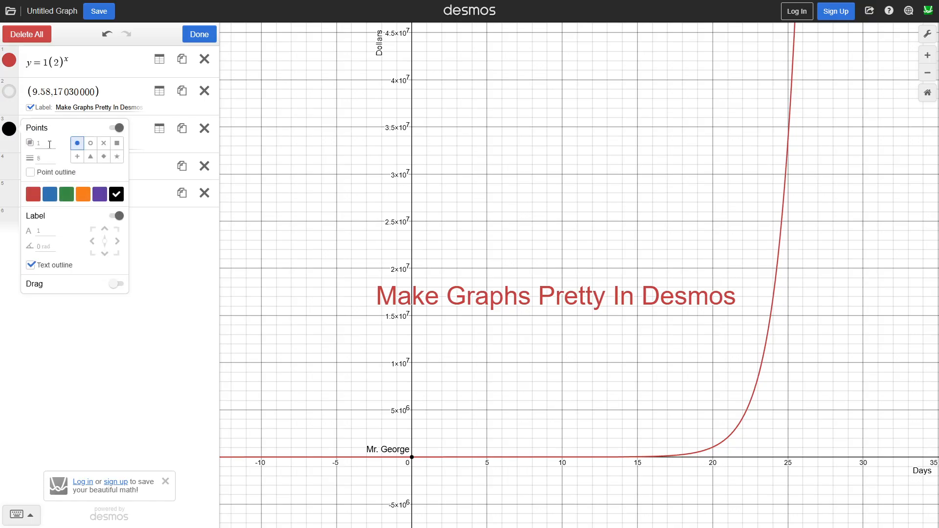
left_click(33, 194)
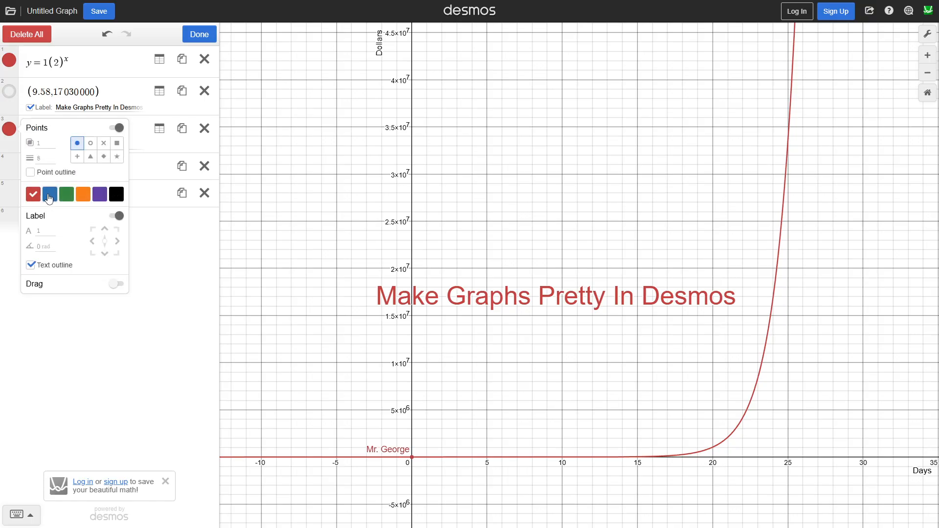
left_click(49, 194)
left_click(66, 196)
Hide the marker of the (0,0) point, keeping its label, and make it draggable in all directions
left_click(118, 129)
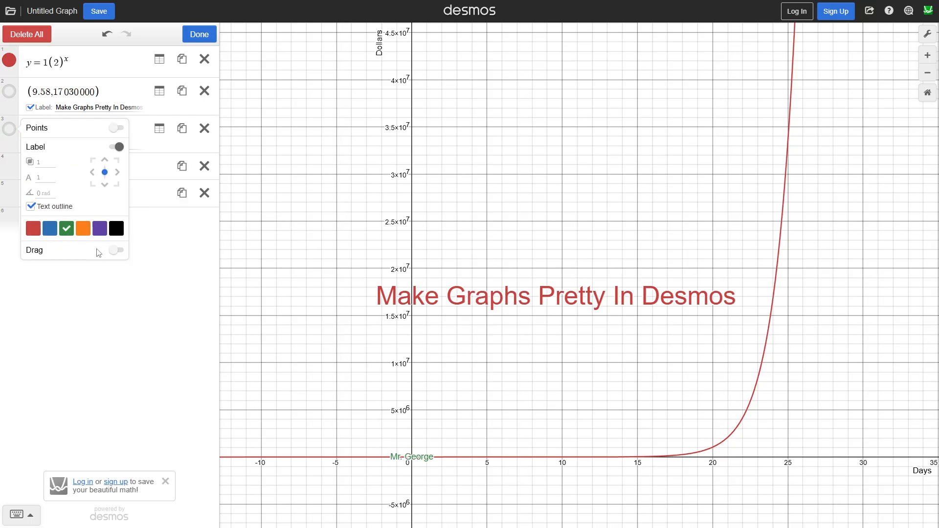
left_click(118, 251)
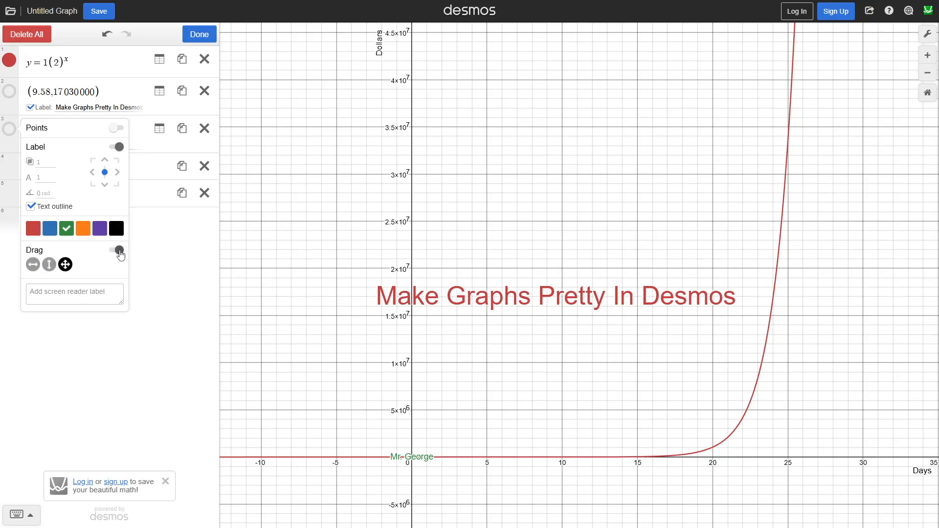
Move the name label to about (1.1, 6600000) and set its opacity to 3 with the text outline turned off
left_click_drag(413, 471, 430, 407)
left_click(189, 33)
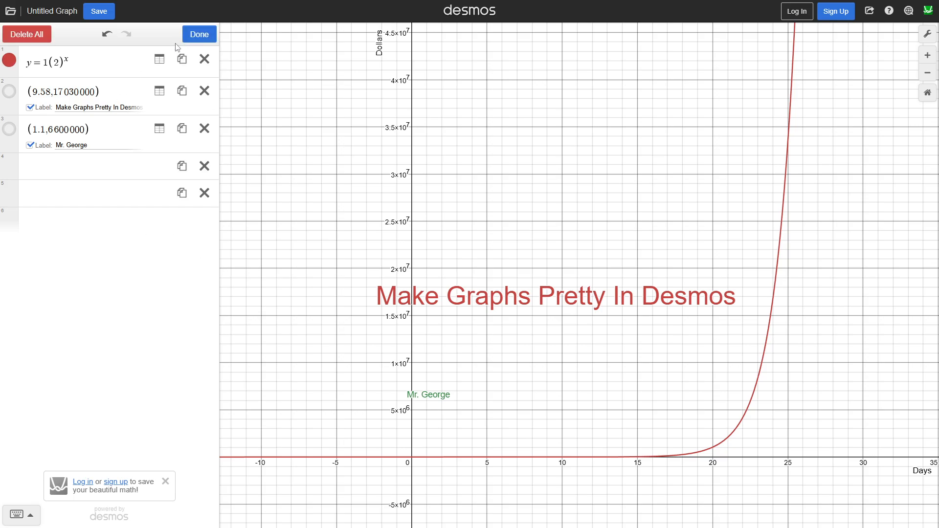
left_click(8, 130)
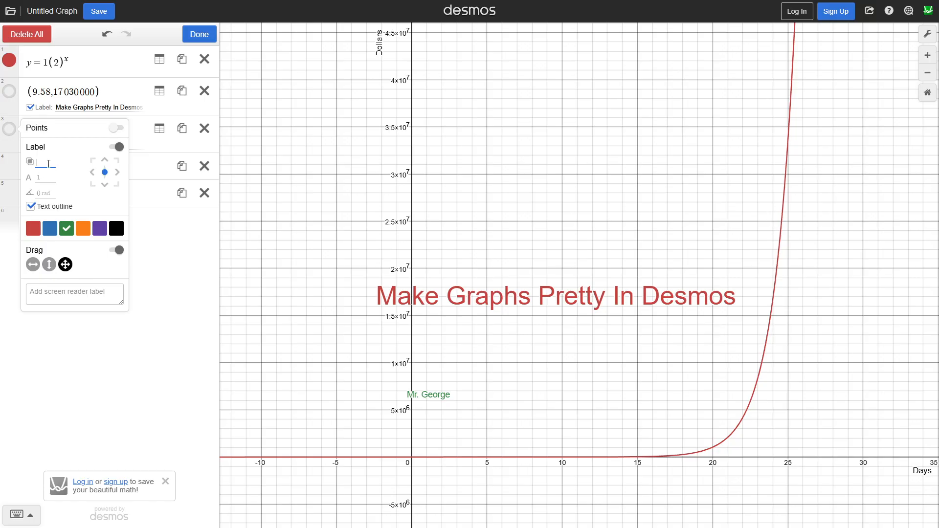
left_click(426, 350)
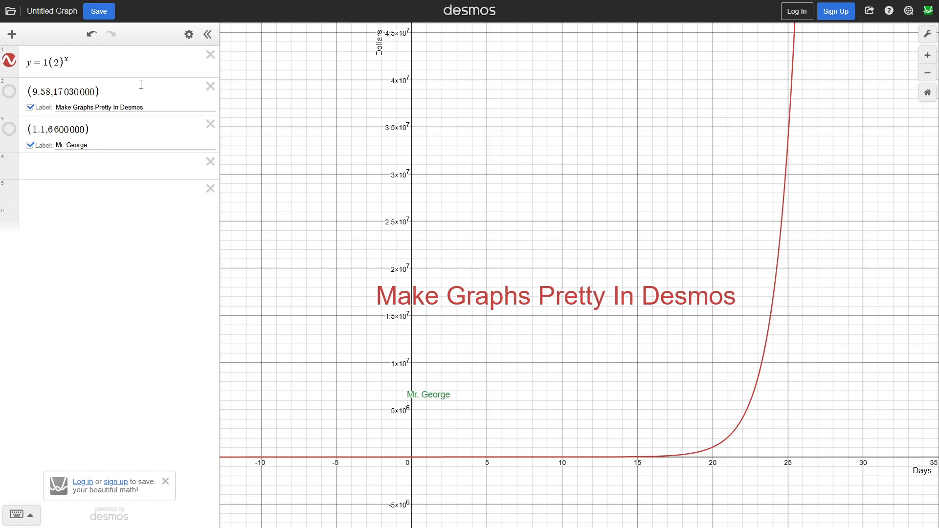
left_click(188, 34)
left_click(9, 129)
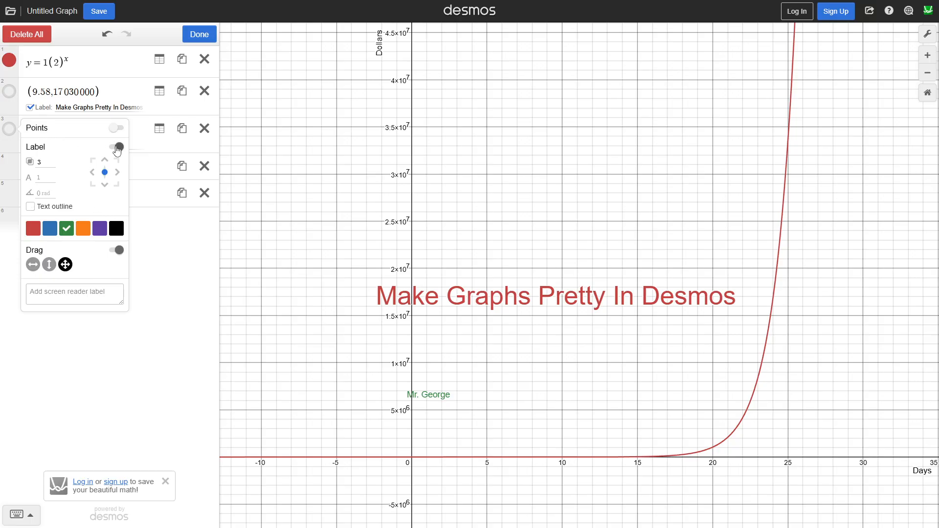
Set the name label's text size to 3
left_click(117, 147)
left_click(116, 147)
type("3")
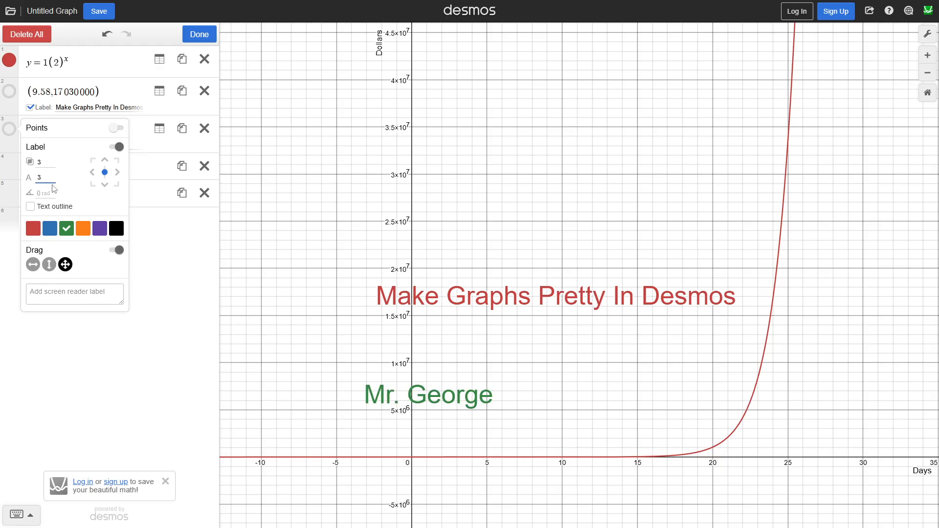
Color the name label purple and move it to about (10.1, 2550000), just above the x-axis
left_click(53, 192)
left_click(100, 234)
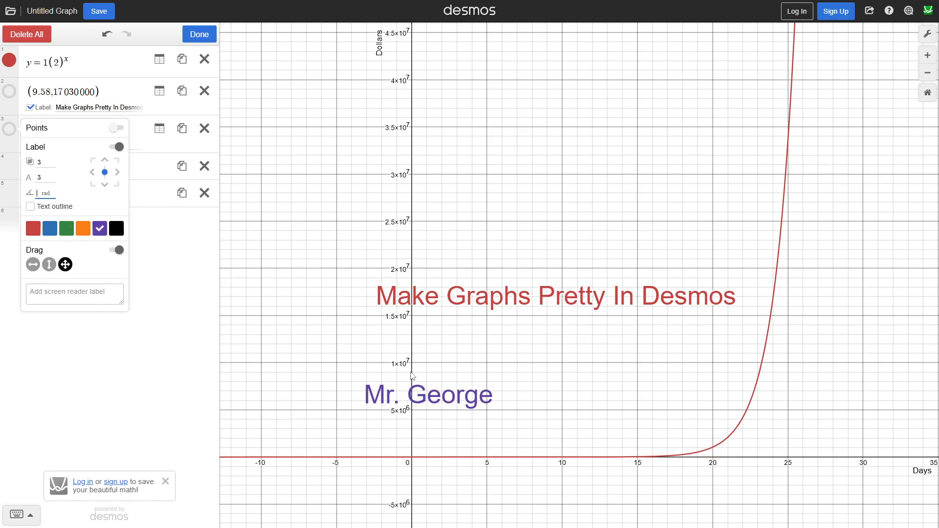
left_click_drag(412, 375, 609, 445)
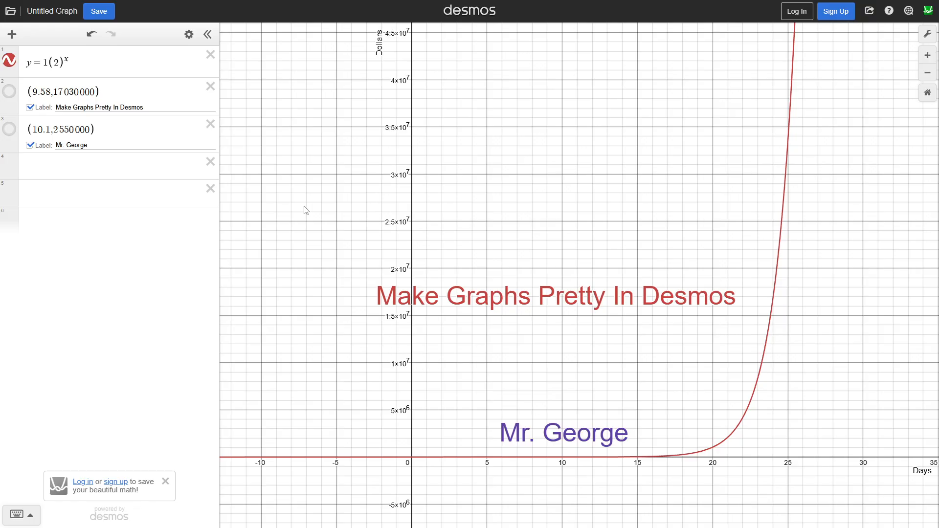
Color the exponential curve blue and set its line thickness to 5
left_click(189, 34)
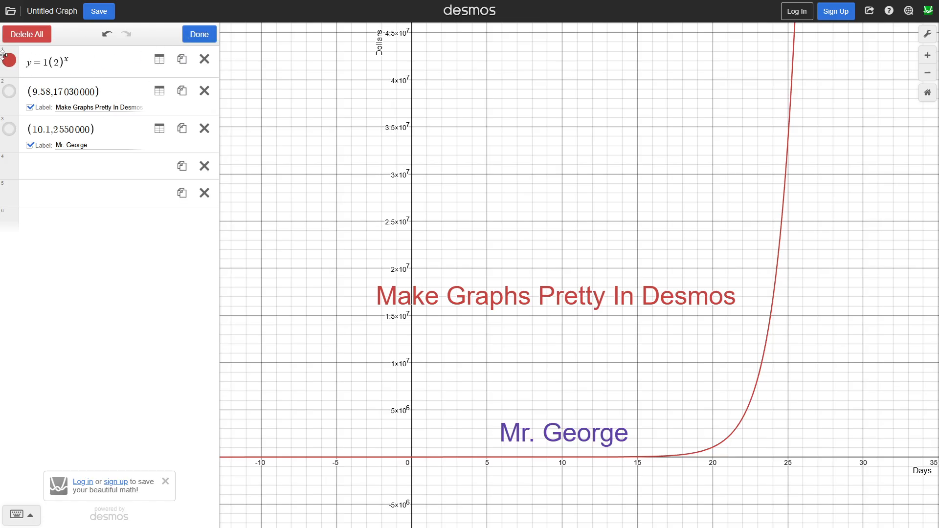
left_click(14, 63)
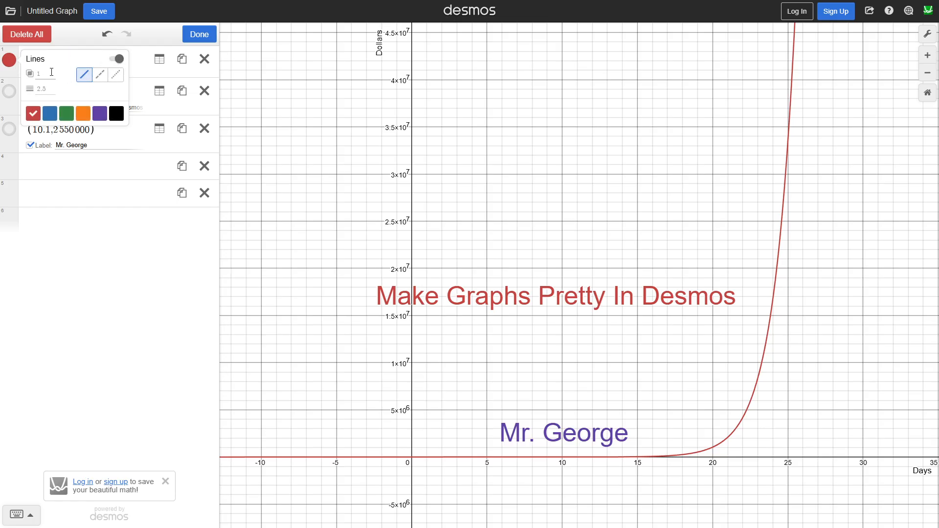
left_click(49, 113)
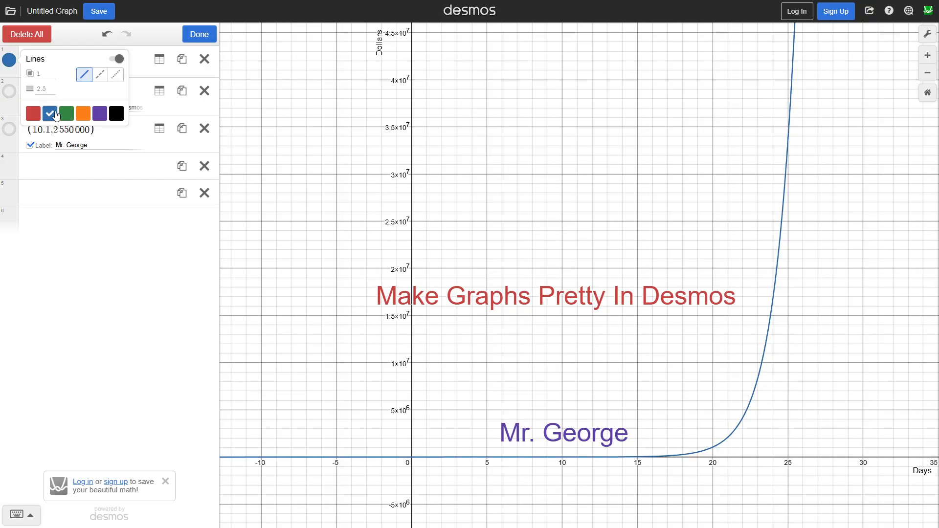
left_click(32, 91)
type("5")
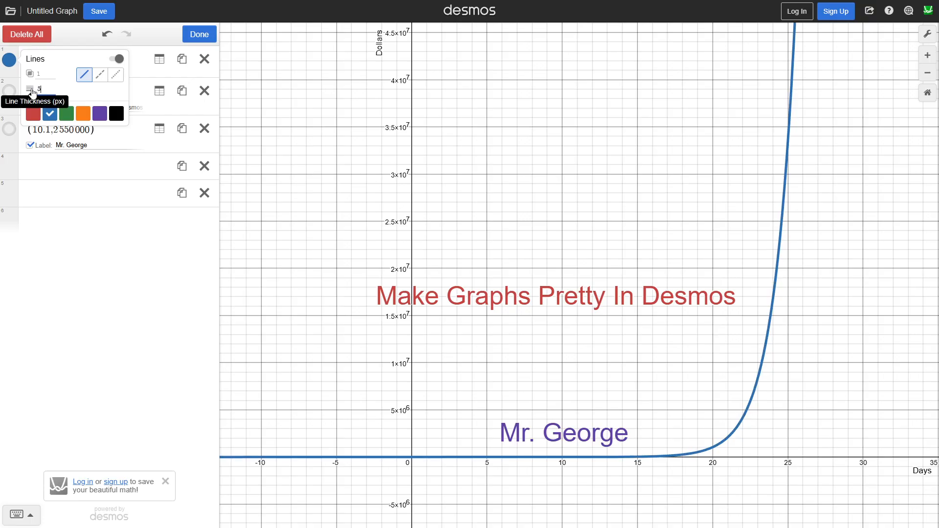
left_click(490, 185)
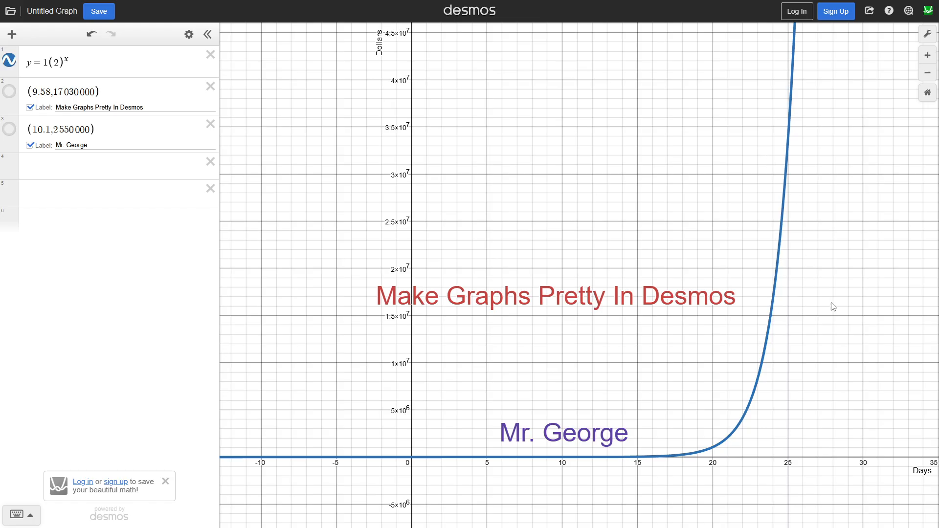
Start exporting the graph as an image and set the export's line thickness to Thick
left_click_drag(833, 306, 741, 295)
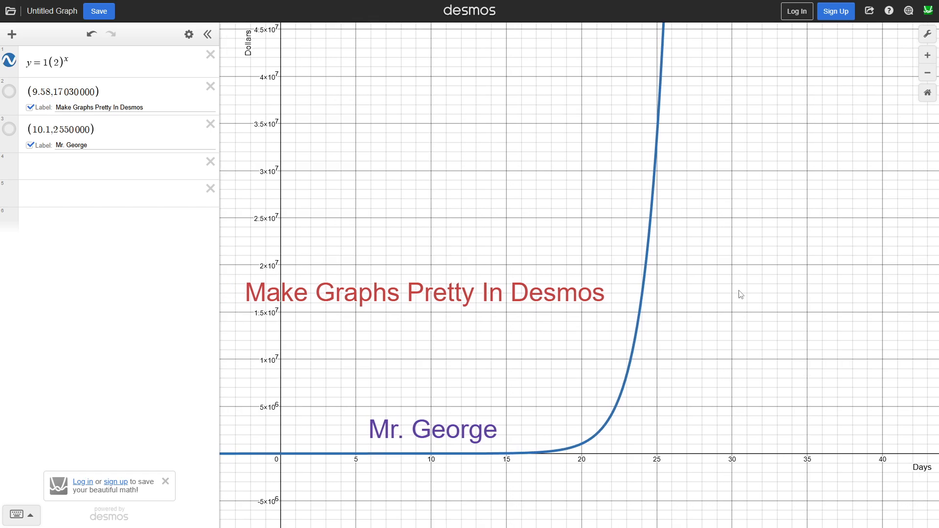
left_click(868, 11)
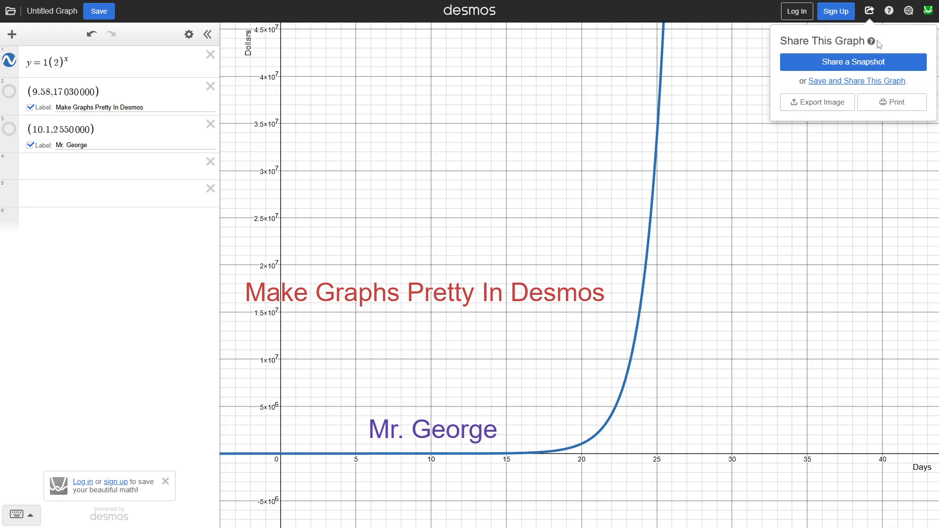
left_click(824, 105)
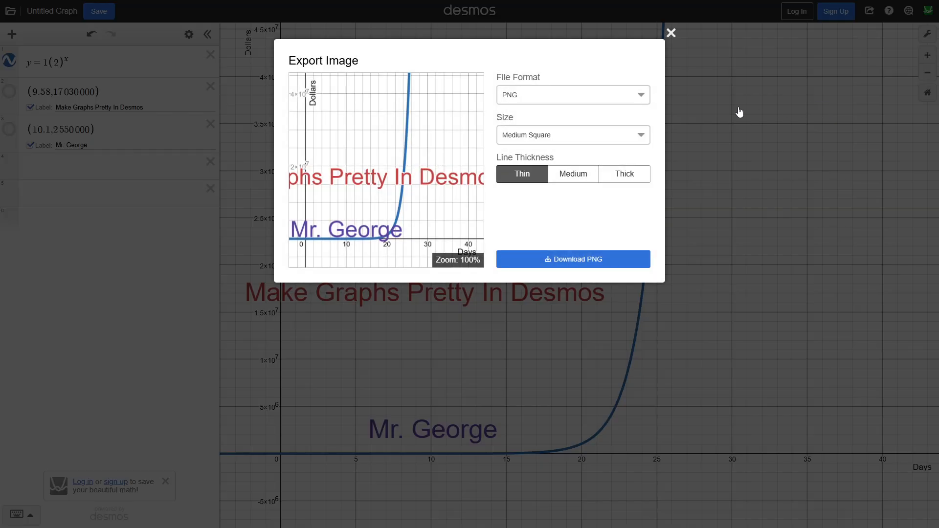
left_click(584, 182)
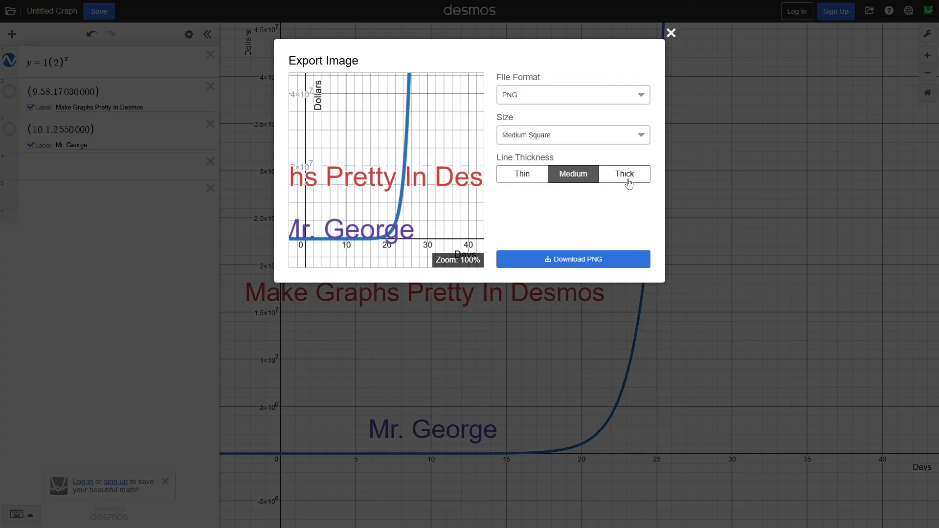
left_click(627, 181)
Set the exported image's file format to PNG and its size to Large Rectangle
left_click(540, 96)
left_click(546, 112)
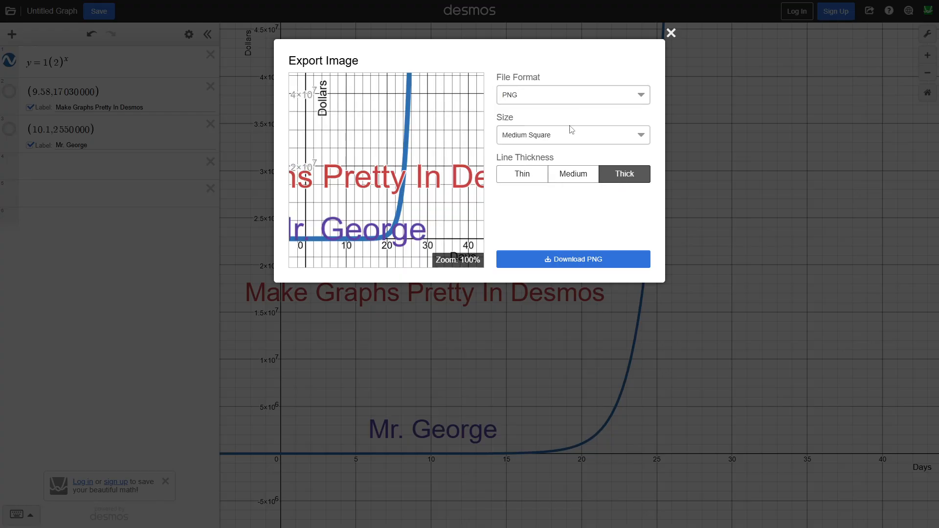
left_click(570, 133)
left_click(558, 209)
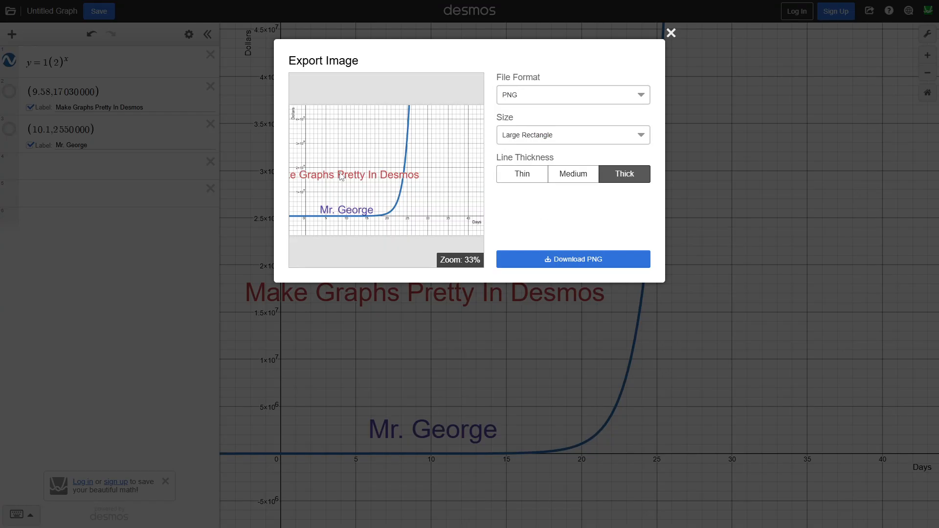